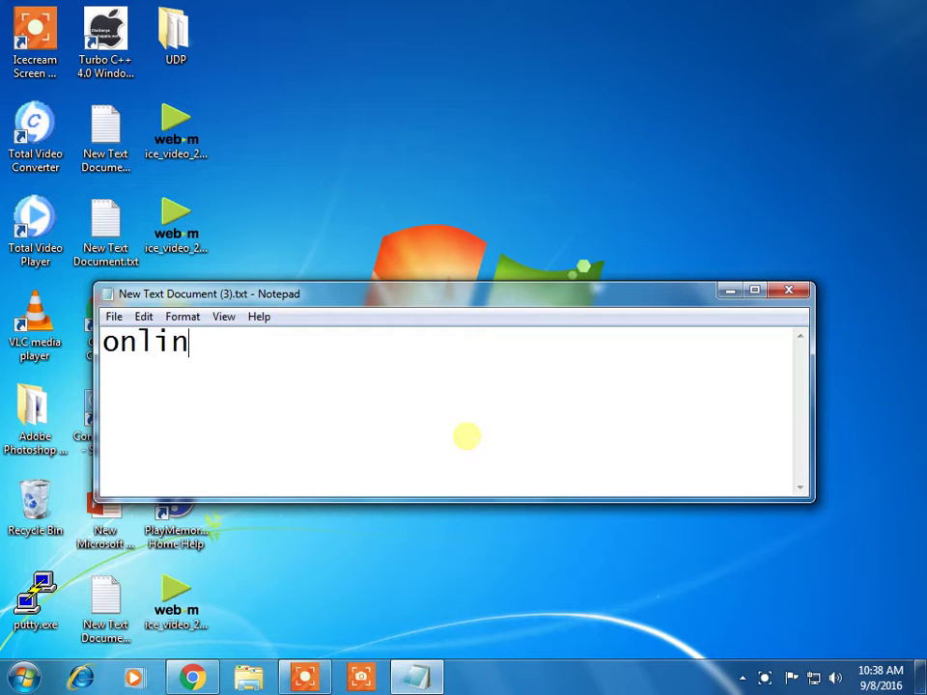
- Complete the title line "online quiz using jsp" in the open text document
{"action": "type", "text": "z "}
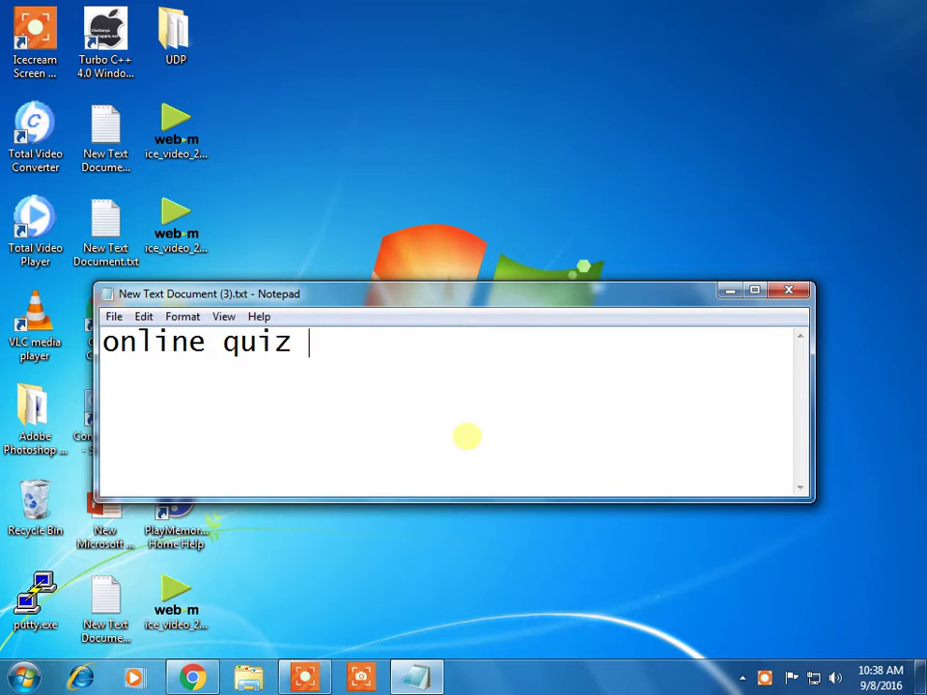
{"action": "type", "text": "using jsp"}
{"action": "key", "text": "Return"}
- Launch Access 2013 from the Microsoft Office 2013 program group
{"action": "left_click", "coordinate": [25, 677]}
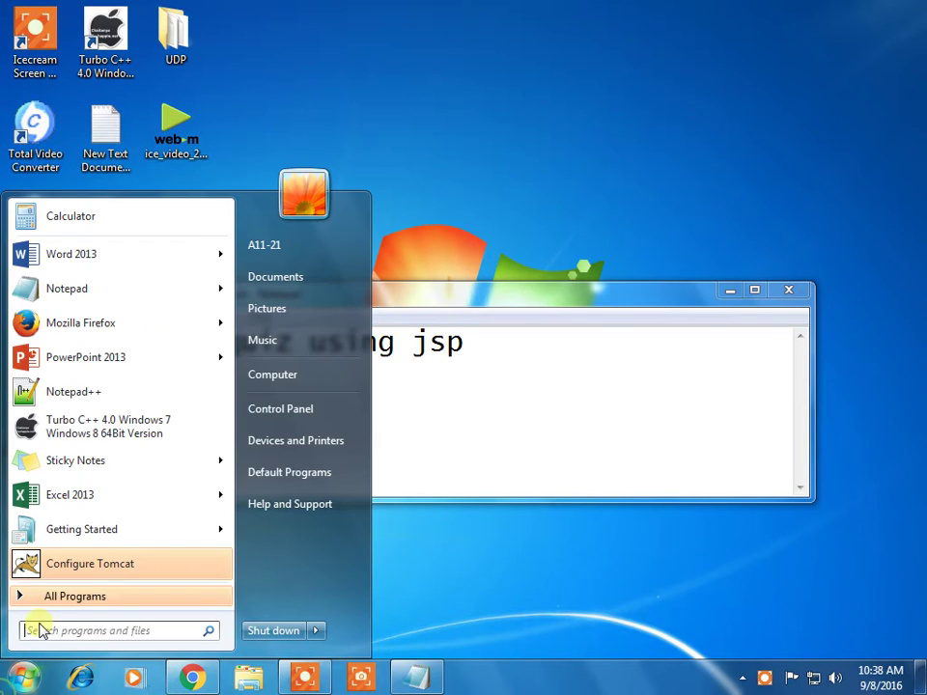
{"action": "left_click", "coordinate": [58, 596]}
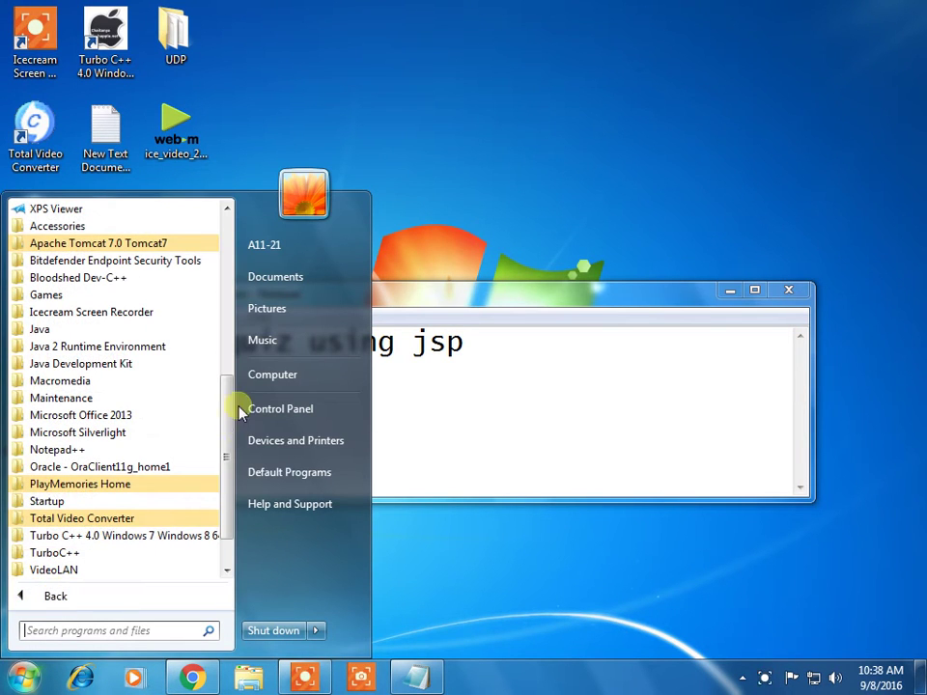
{"action": "left_click_drag", "start_coordinate": [228, 408], "coordinate": [228, 524]}
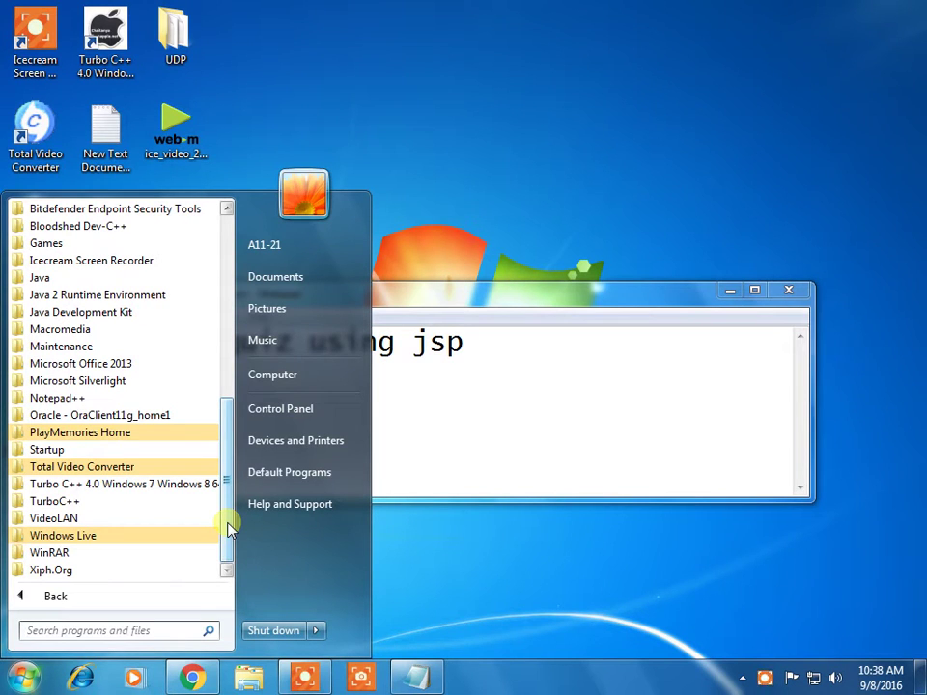
{"action": "left_click", "coordinate": [136, 365]}
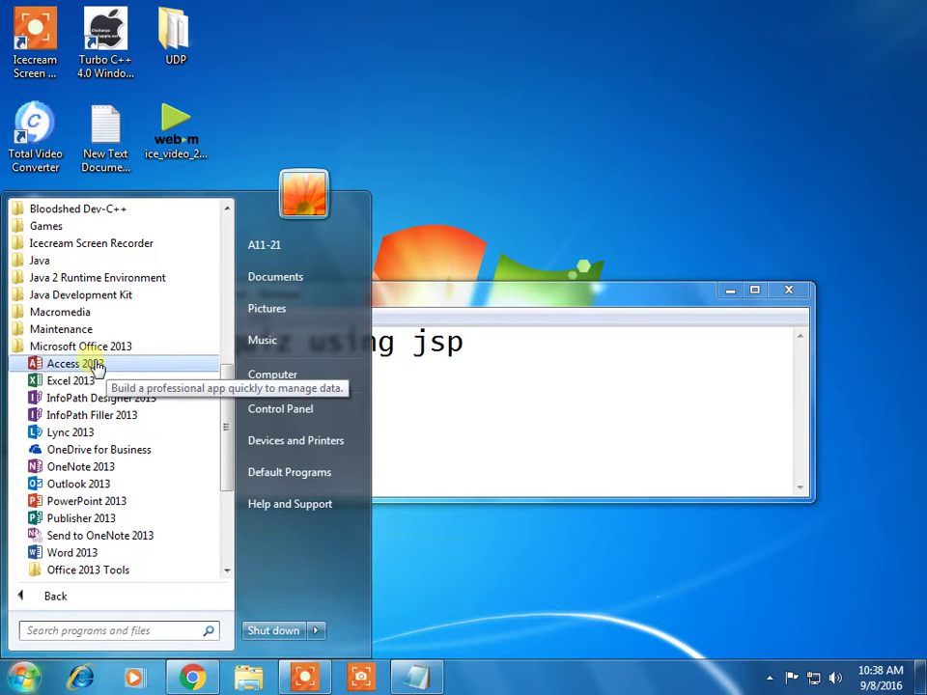
{"action": "left_click", "coordinate": [97, 365]}
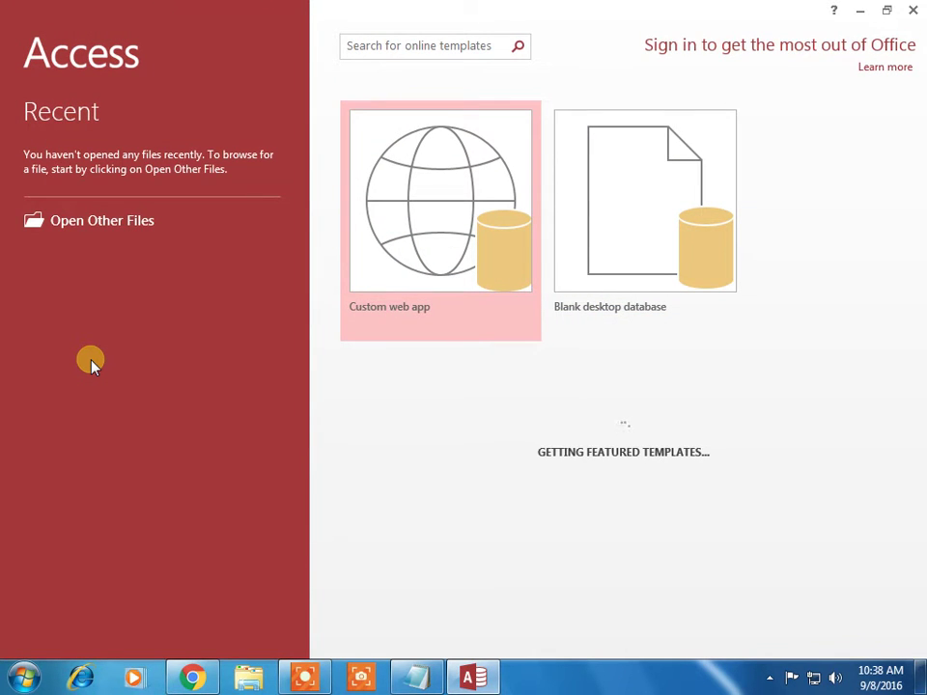
- Start a blank desktop database and browse for its location to Tomcat 7.0's webapps folder under Program Files on drive D
{"action": "left_click", "coordinate": [619, 246]}
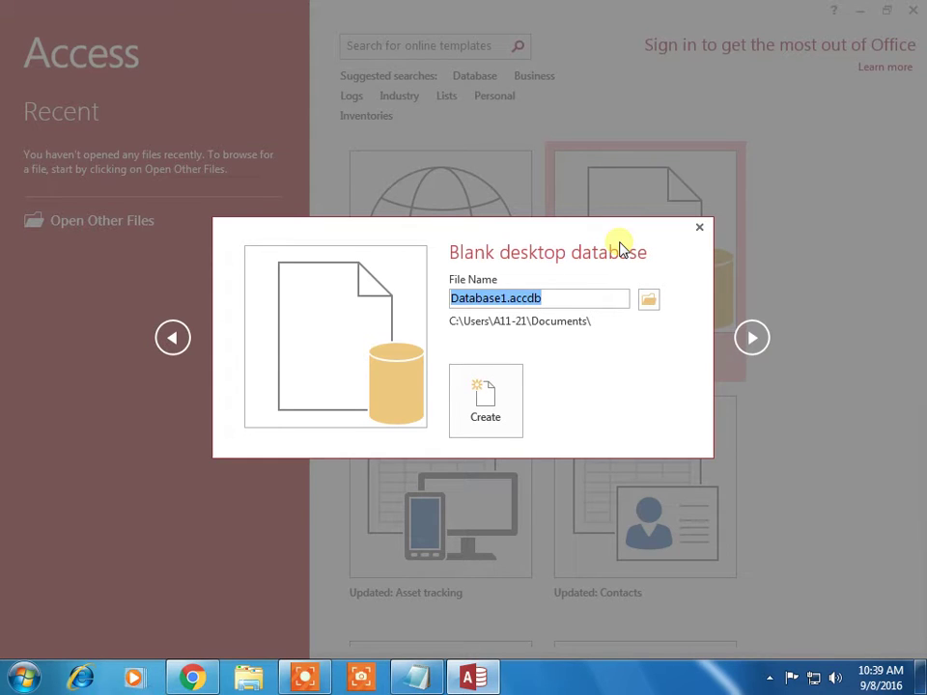
{"action": "left_click", "coordinate": [648, 303]}
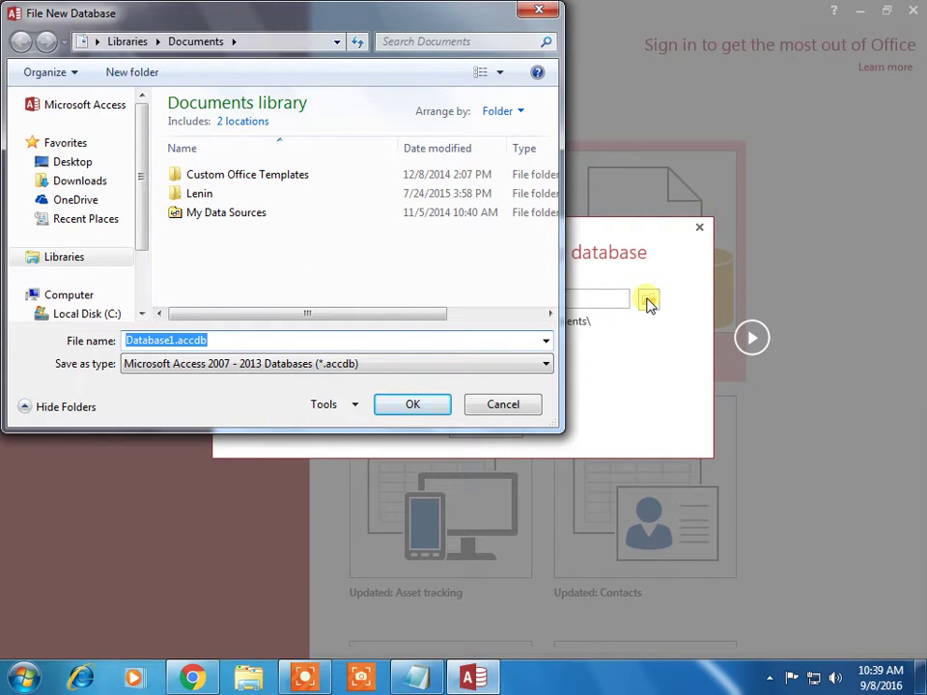
{"action": "left_click_drag", "start_coordinate": [149, 187], "coordinate": [148, 306]}
{"action": "left_click", "coordinate": [112, 252]}
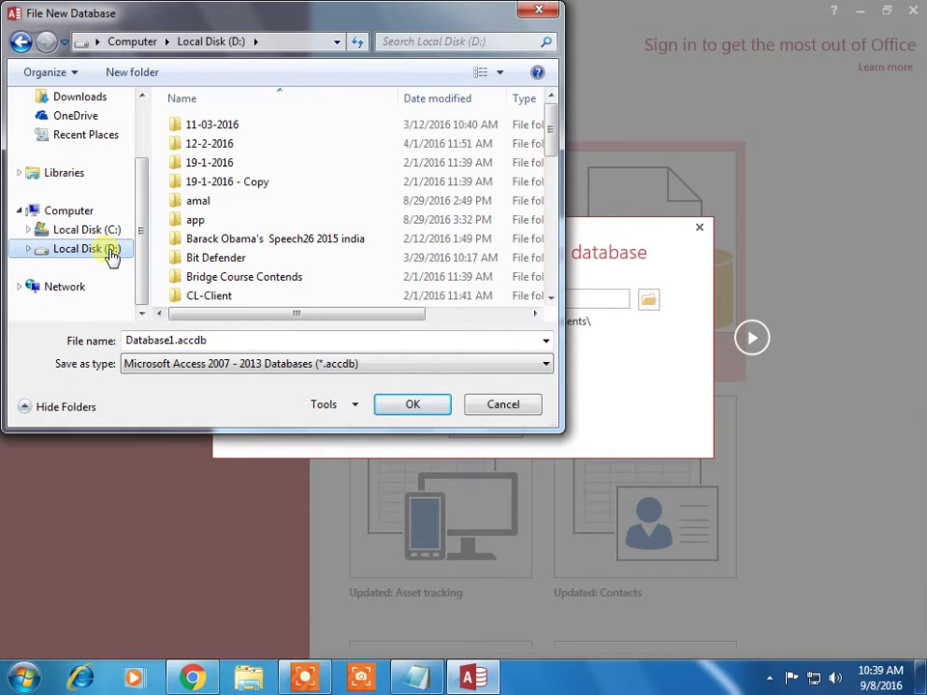
{"action": "left_click_drag", "start_coordinate": [551, 134], "coordinate": [540, 276]}
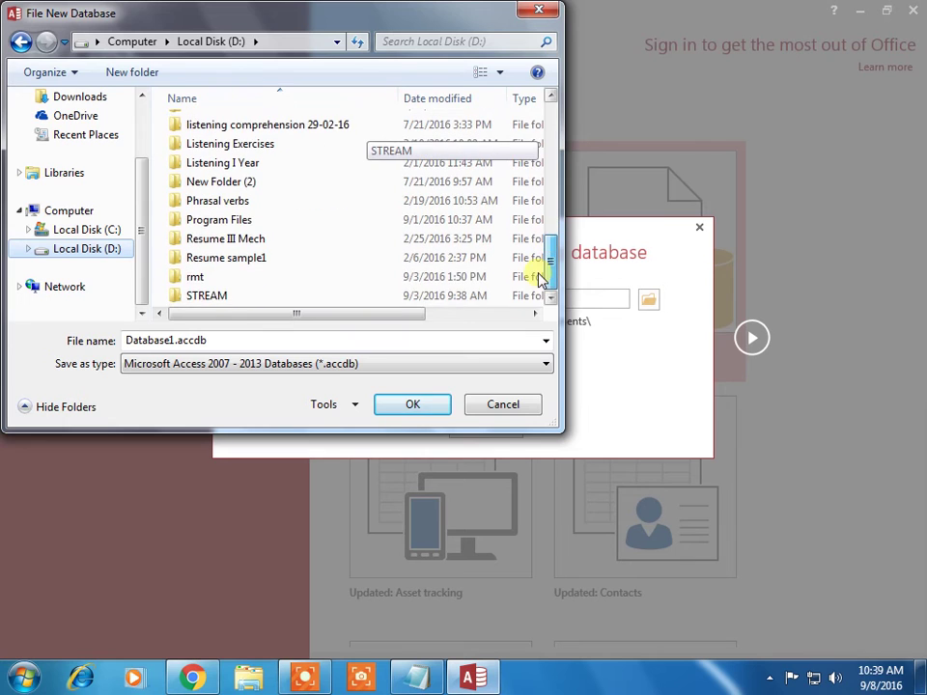
{"action": "double_click", "coordinate": [243, 221]}
{"action": "double_click", "coordinate": [264, 124]}
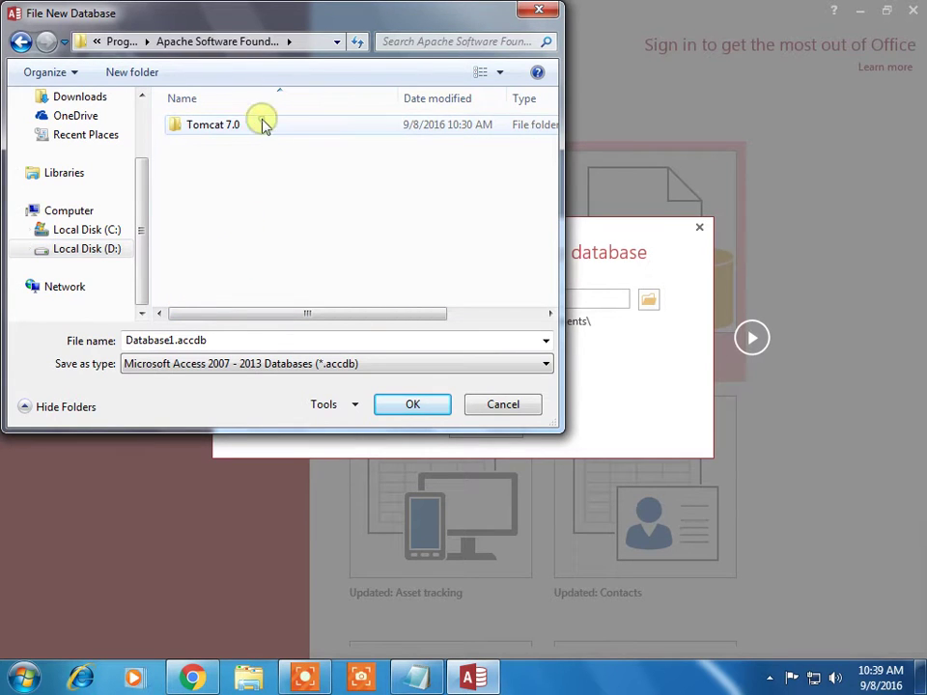
{"action": "double_click", "coordinate": [232, 125]}
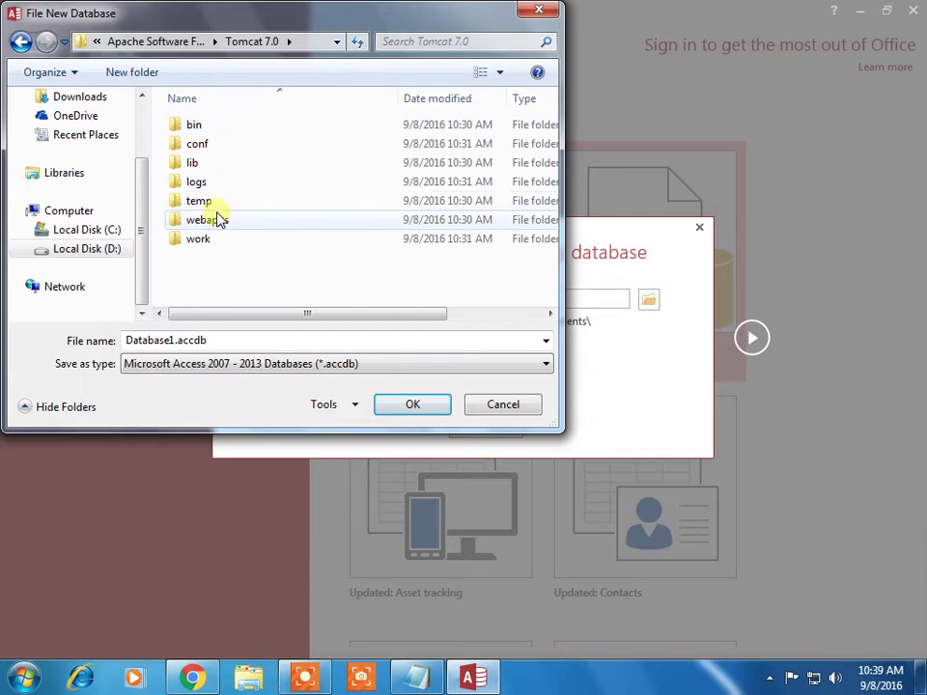
{"action": "double_click", "coordinate": [219, 221]}
- Create a new folder named quiz inside webapps and open it as the save location
{"action": "right_click", "coordinate": [216, 192]}
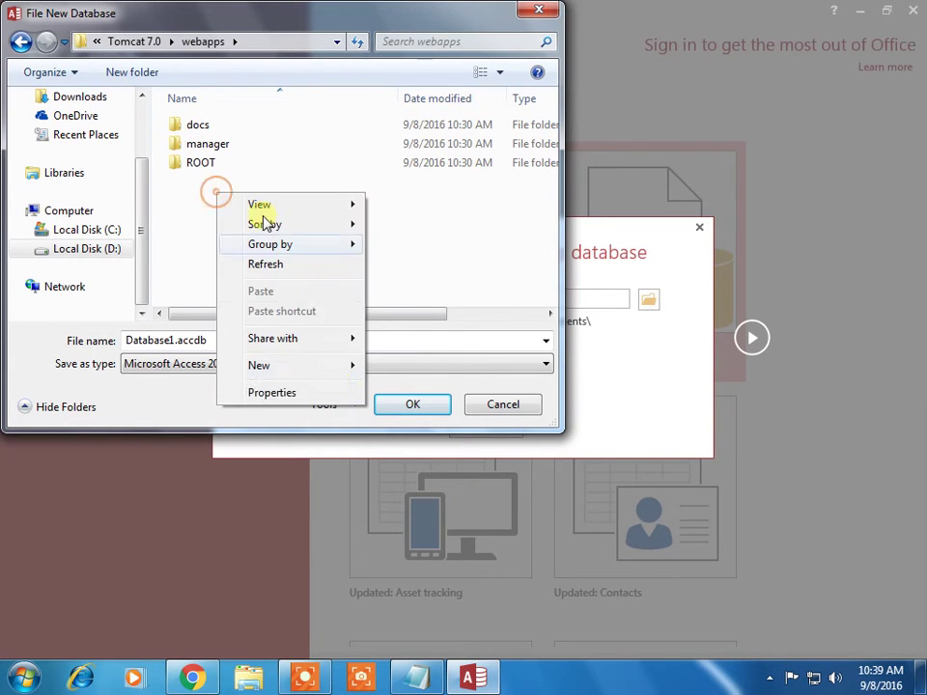
{"action": "left_click", "coordinate": [324, 371]}
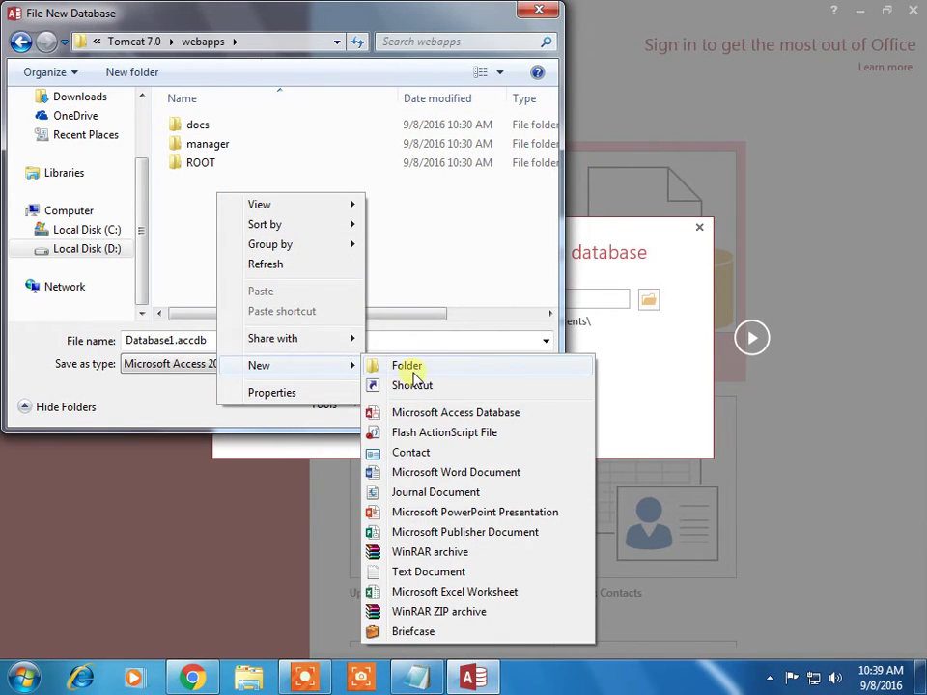
{"action": "left_click", "coordinate": [408, 368]}
{"action": "type", "text": "quiz"}
{"action": "key", "text": "Return"}
{"action": "double_click", "coordinate": [243, 165]}
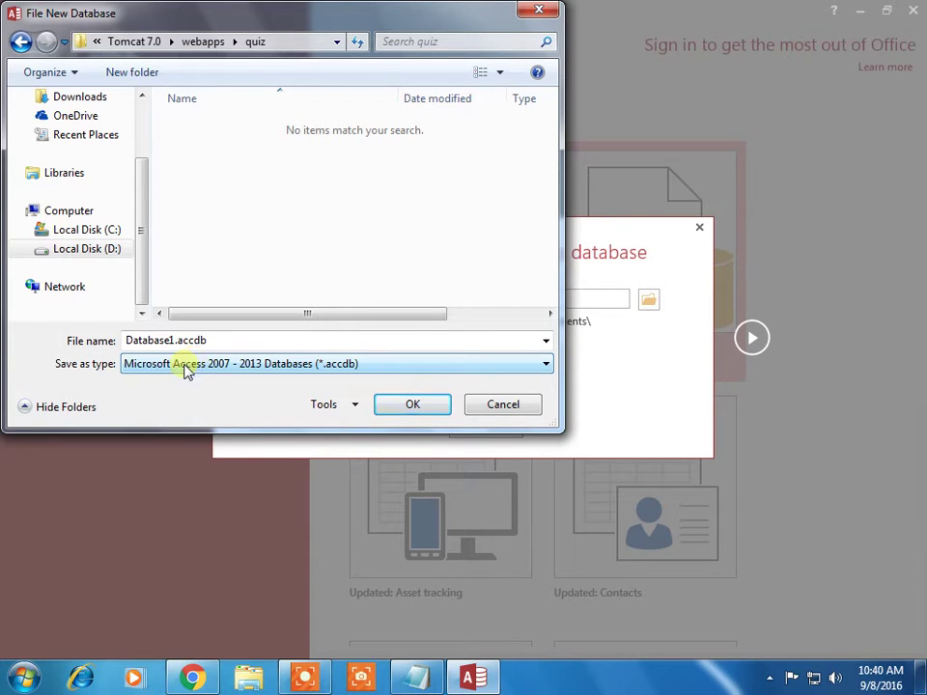
- Keep the Access 2007 - 2013 format, accept the quiz folder and create the database Database1.accdb
{"action": "left_click", "coordinate": [231, 372]}
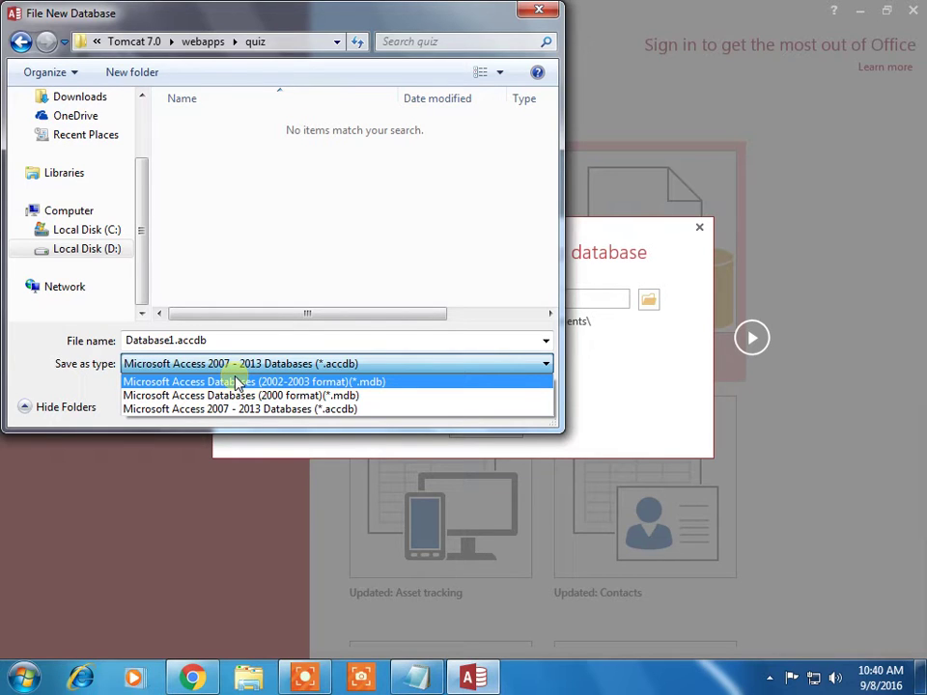
{"action": "left_click", "coordinate": [374, 270]}
{"action": "left_click", "coordinate": [419, 407]}
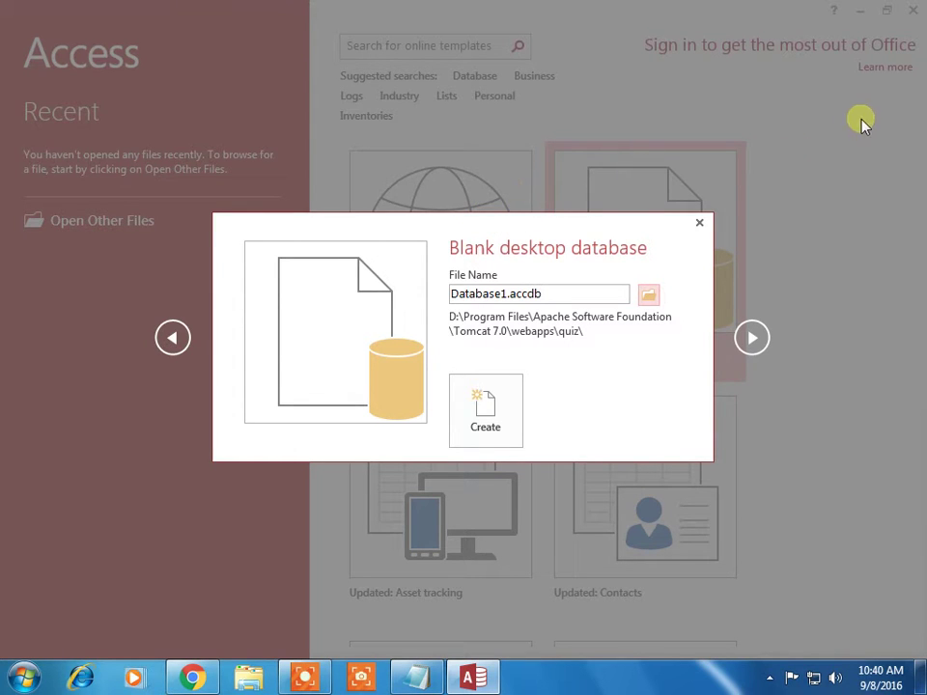
{"action": "left_click", "coordinate": [503, 400]}
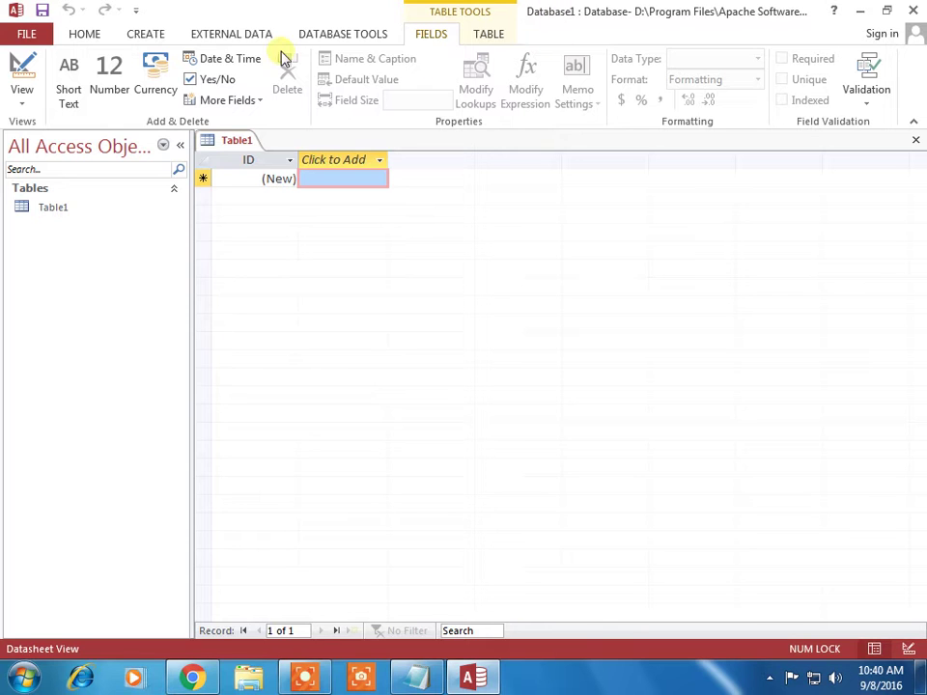
- Close the default Table1 and create a new blank table in Design view
{"action": "right_click", "coordinate": [214, 141]}
{"action": "left_click", "coordinate": [249, 205]}
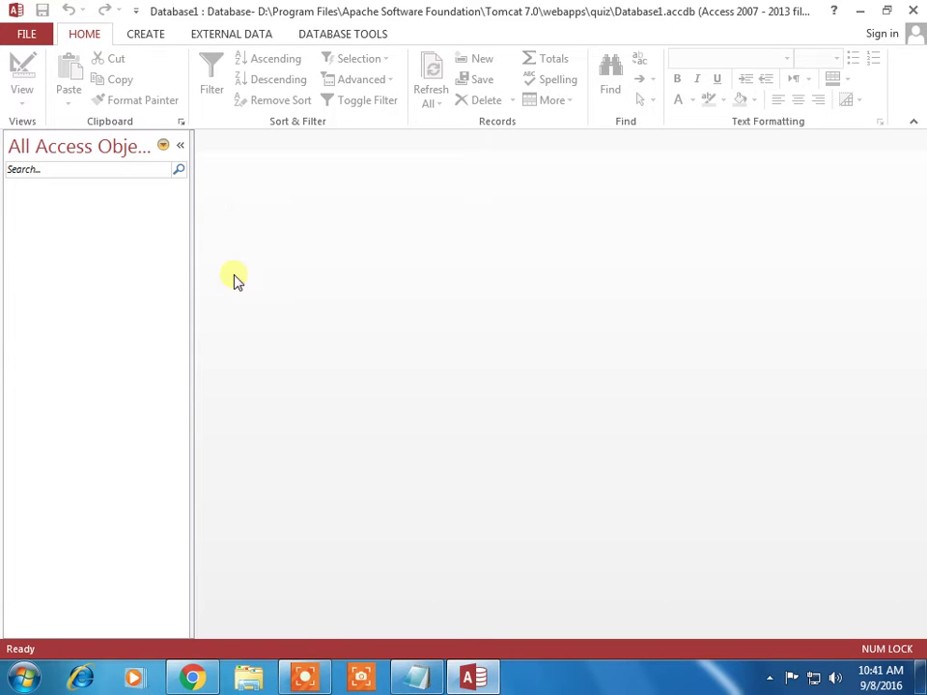
{"action": "left_click", "coordinate": [146, 35]}
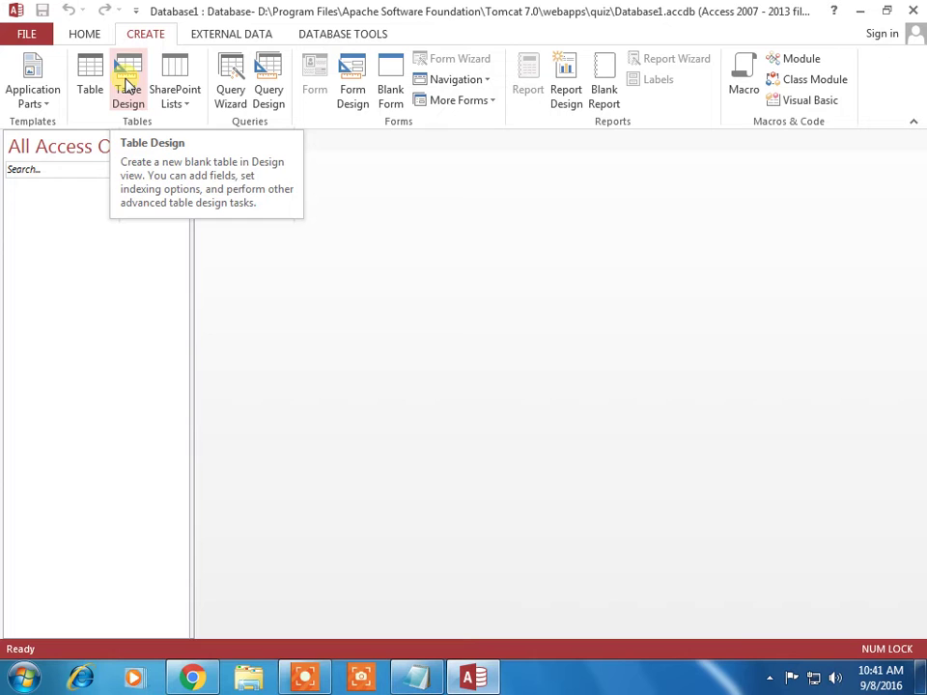
{"action": "left_click", "coordinate": [151, 63]}
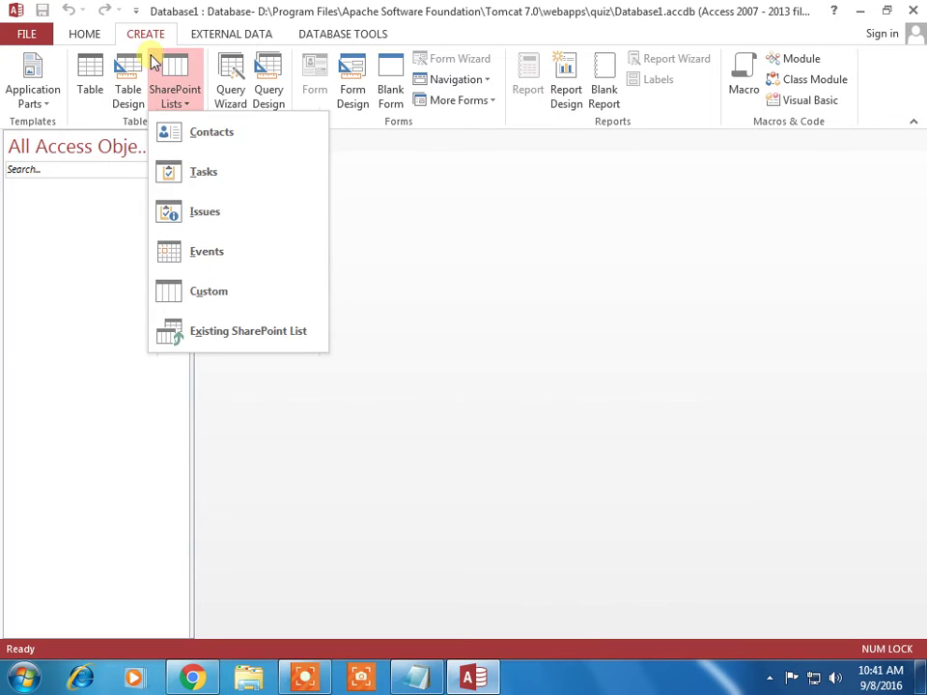
{"action": "left_click", "coordinate": [136, 64]}
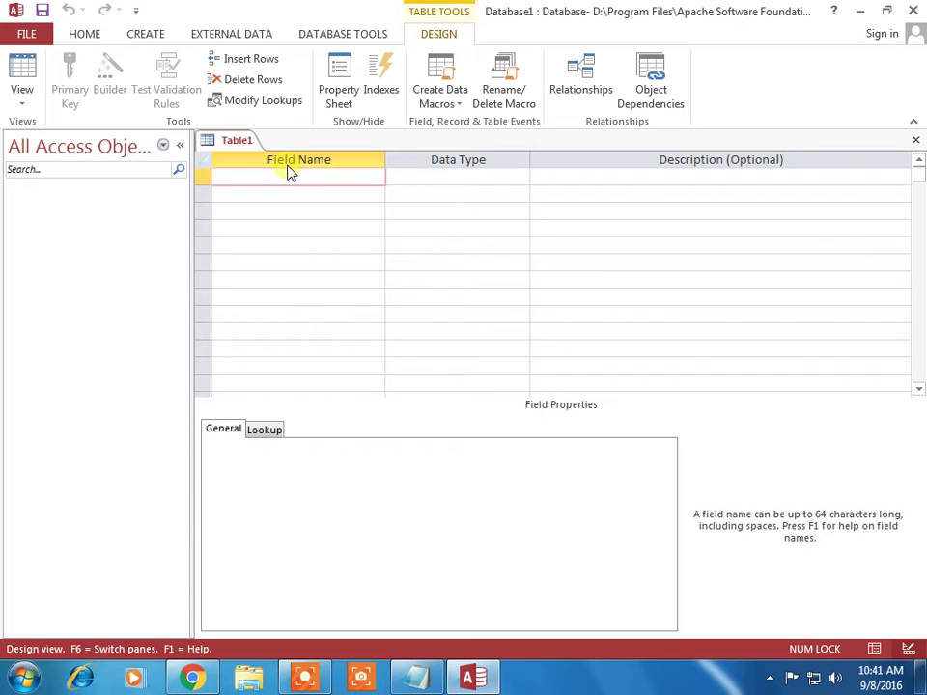
- Define three Short Text fields named qa1, qa2 and qa3 in the new table
{"action": "type", "text": "qa1"}
{"action": "key", "text": "Down"}
{"action": "type", "text": "qa2"}
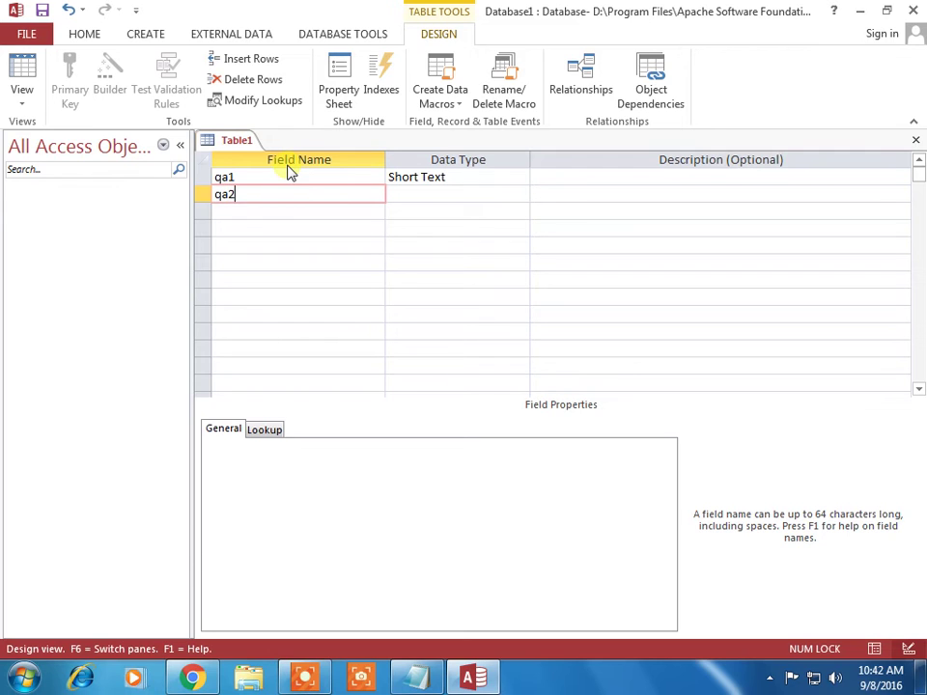
{"action": "key", "text": "Down"}
{"action": "type", "text": "qa3"}
{"action": "key", "text": "Down"}
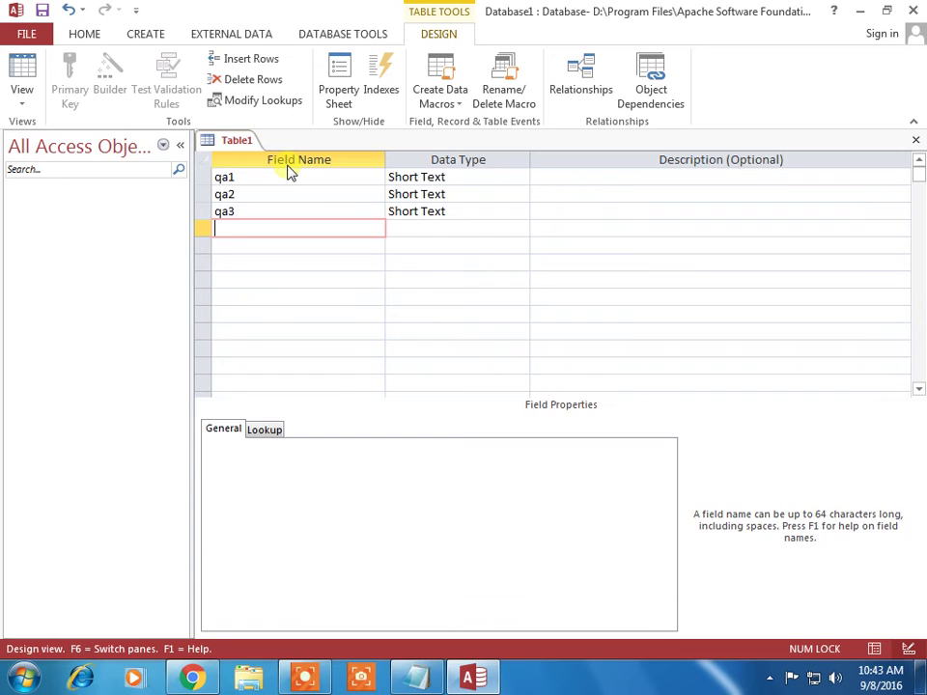
- Save the table as answer without creating a primary key
{"action": "key", "text": "ctrl+s"}
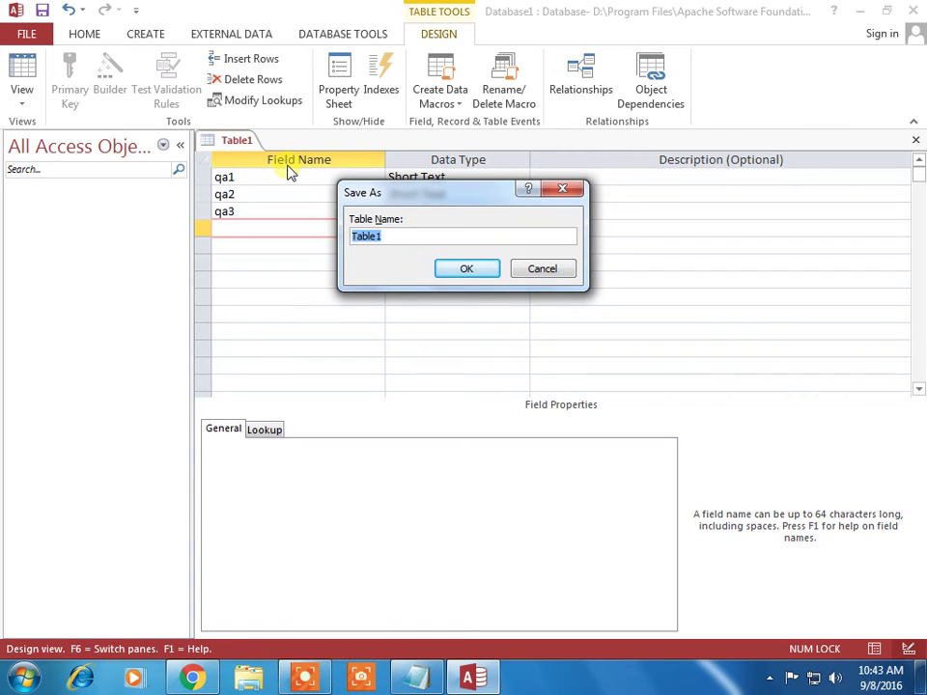
{"action": "type", "text": "answer"}
{"action": "key", "text": "Return"}
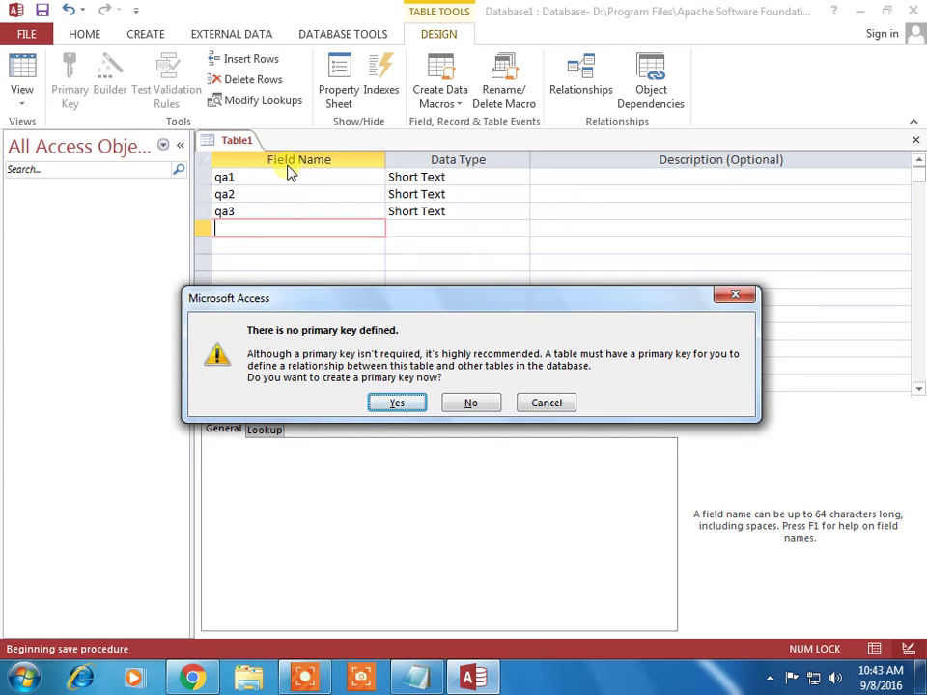
{"action": "left_click", "coordinate": [488, 404]}
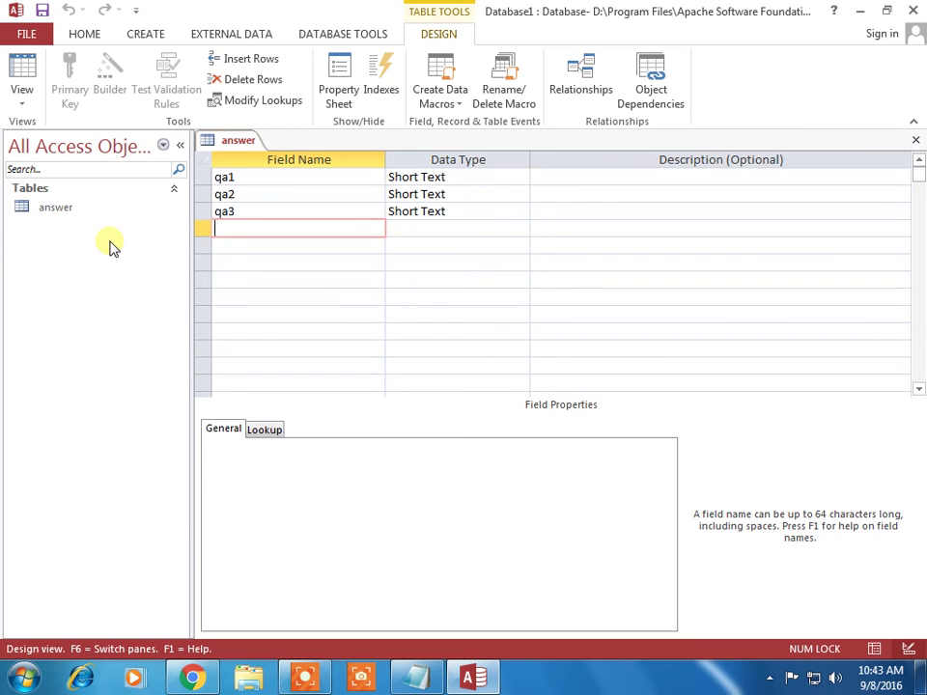
- Open the answer table's datasheet and enter a record with qa1 a, qa2 b and qa3 c
{"action": "double_click", "coordinate": [69, 211]}
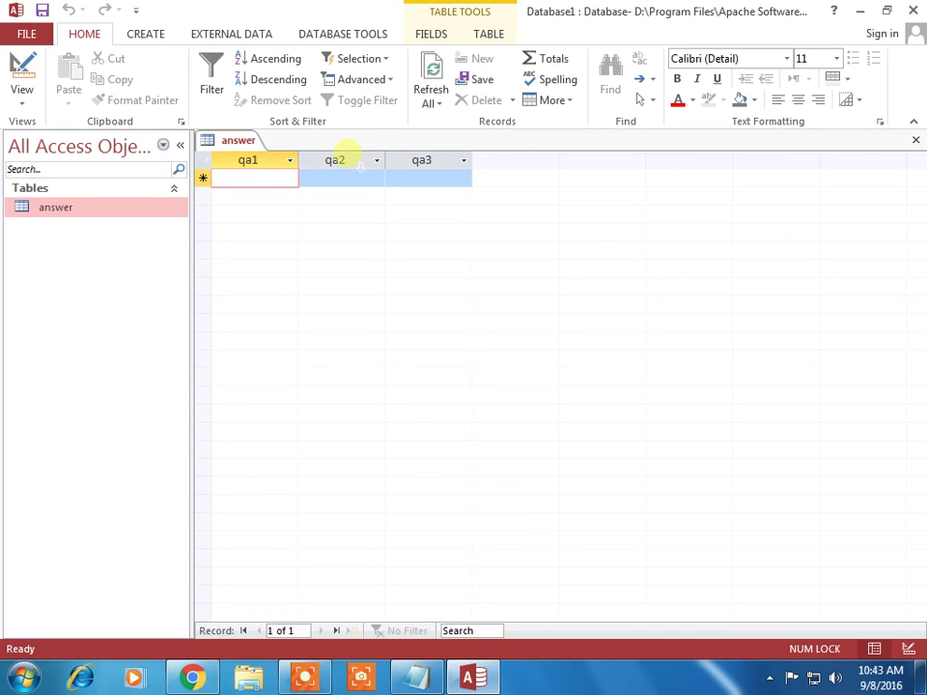
{"action": "type", "text": "a"}
{"action": "left_click", "coordinate": [338, 177]}
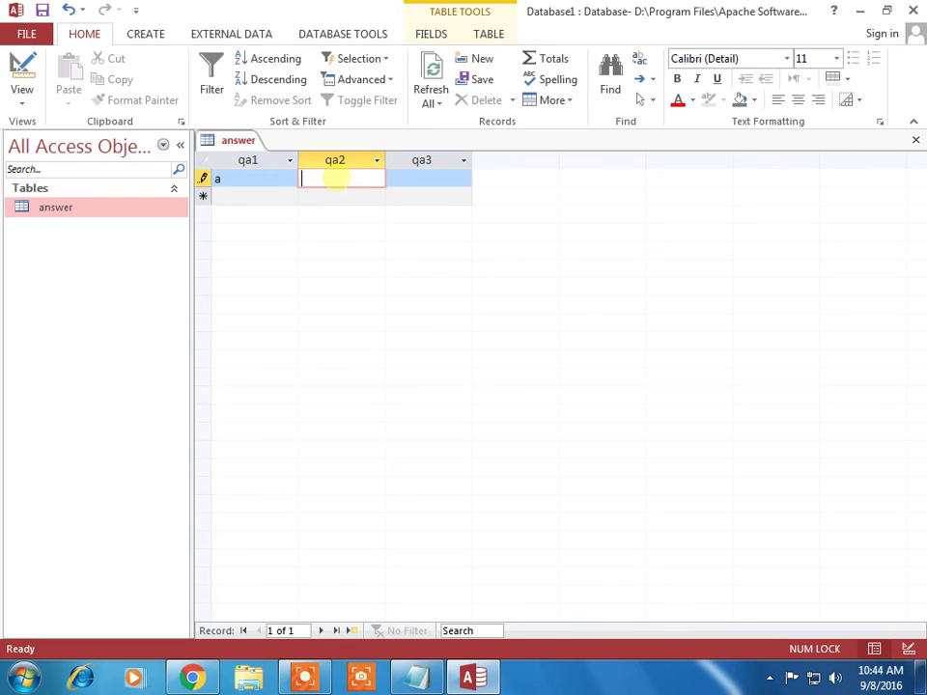
{"action": "type", "text": "b"}
{"action": "key", "text": "Tab"}
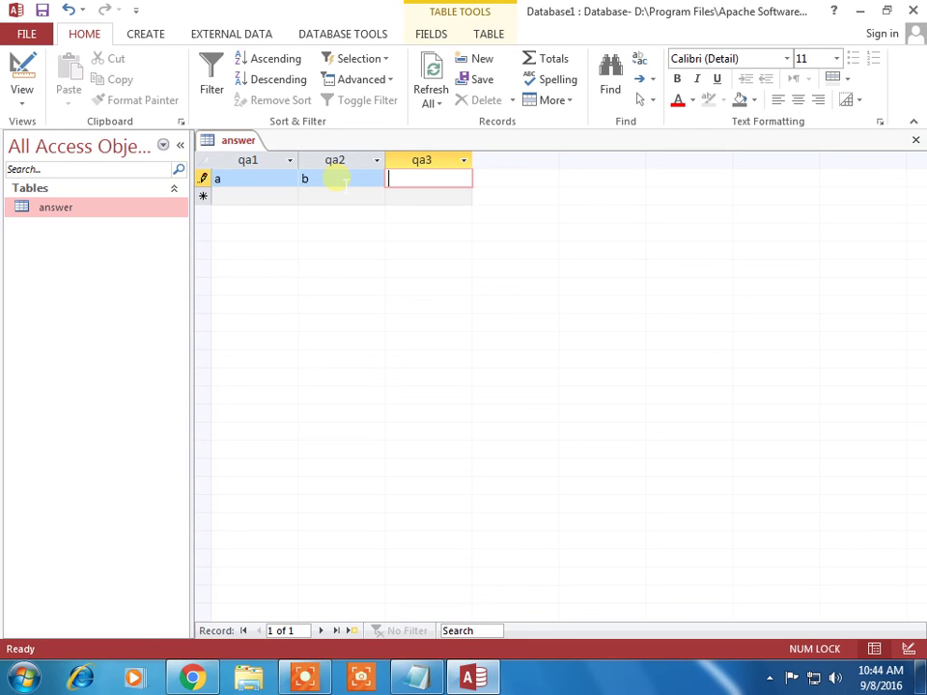
{"action": "type", "text": "c"}
{"action": "left_click", "coordinate": [338, 196]}
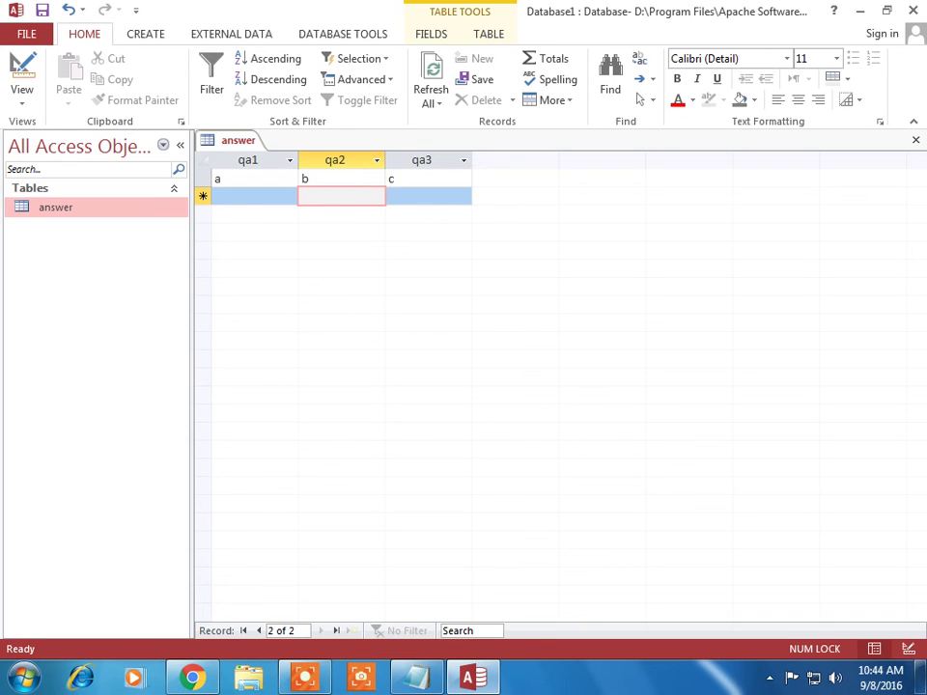
- Close Access with the finished answer table
{"action": "left_click", "coordinate": [76, 210]}
{"action": "left_click", "coordinate": [75, 215]}
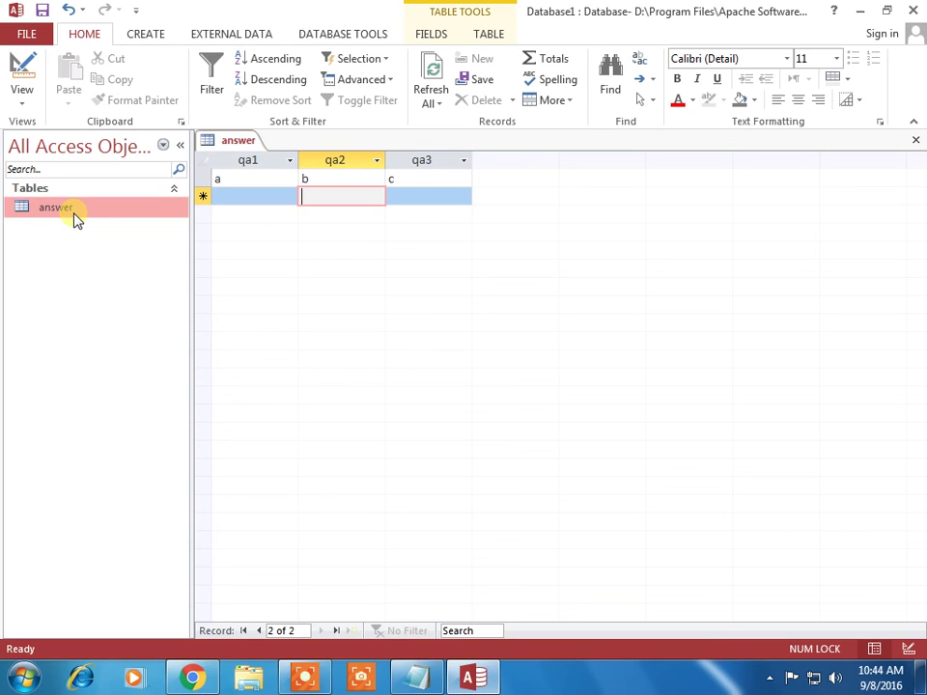
{"action": "key", "text": "alt+F4"}
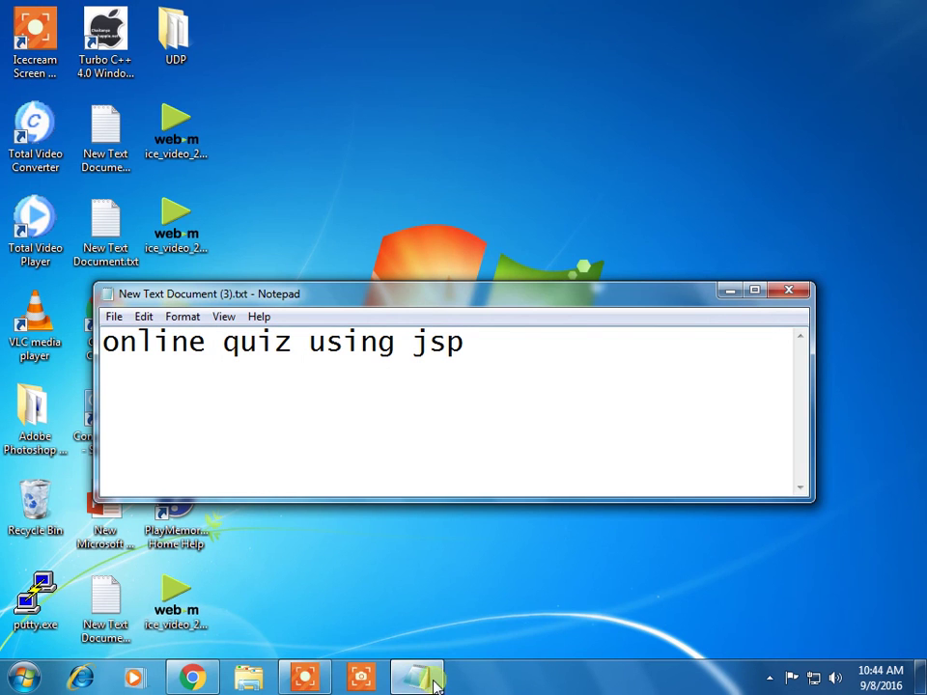
{"action": "left_click", "coordinate": [305, 676]}
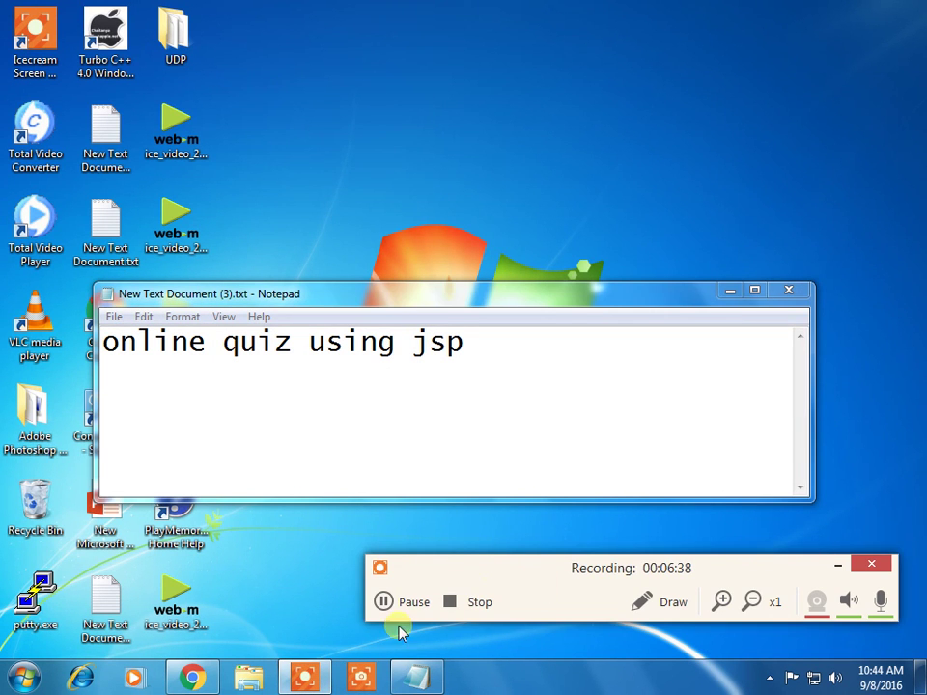